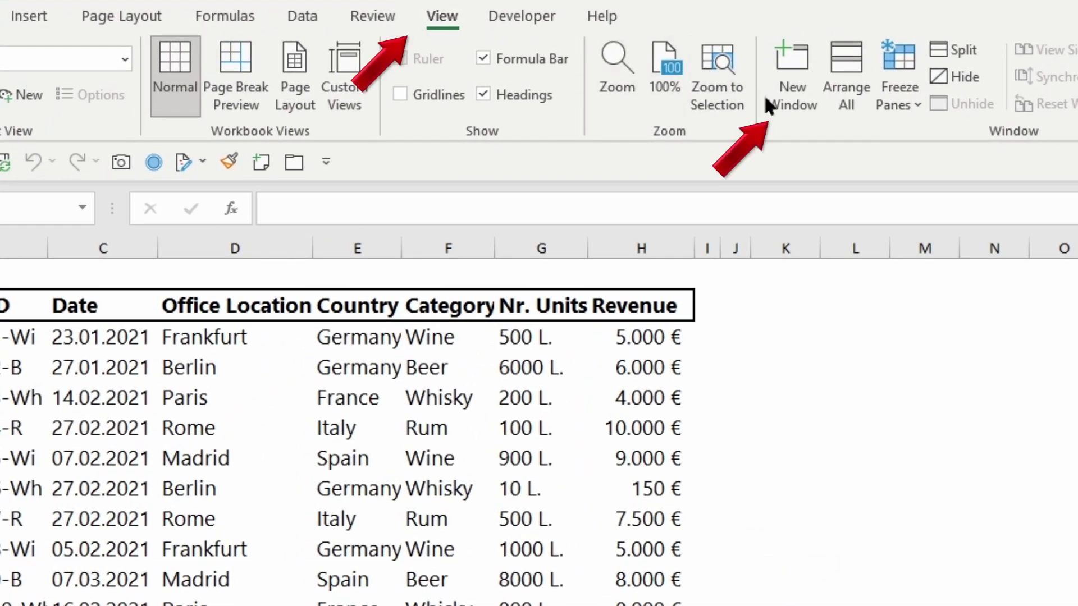
- Open a second window of the workbook and fill C6:D13 (Date and Office Location) green
{"action": "left_click", "coordinate": [783, 101]}
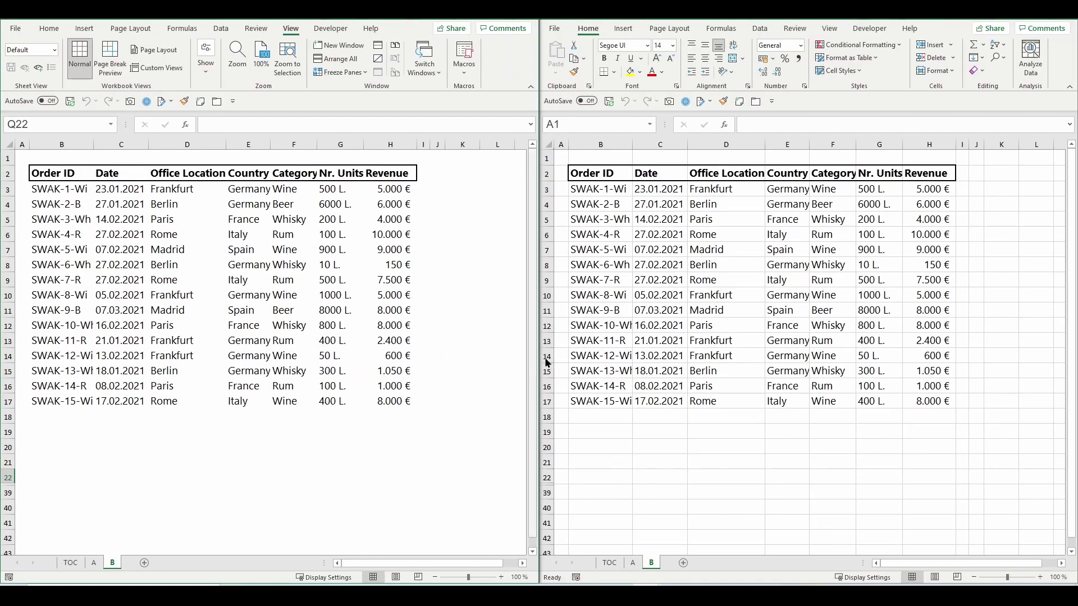
{"action": "left_click", "coordinate": [135, 263]}
{"action": "left_click_drag", "start_coordinate": [119, 234], "coordinate": [223, 339]}
{"action": "left_click", "coordinate": [49, 28]}
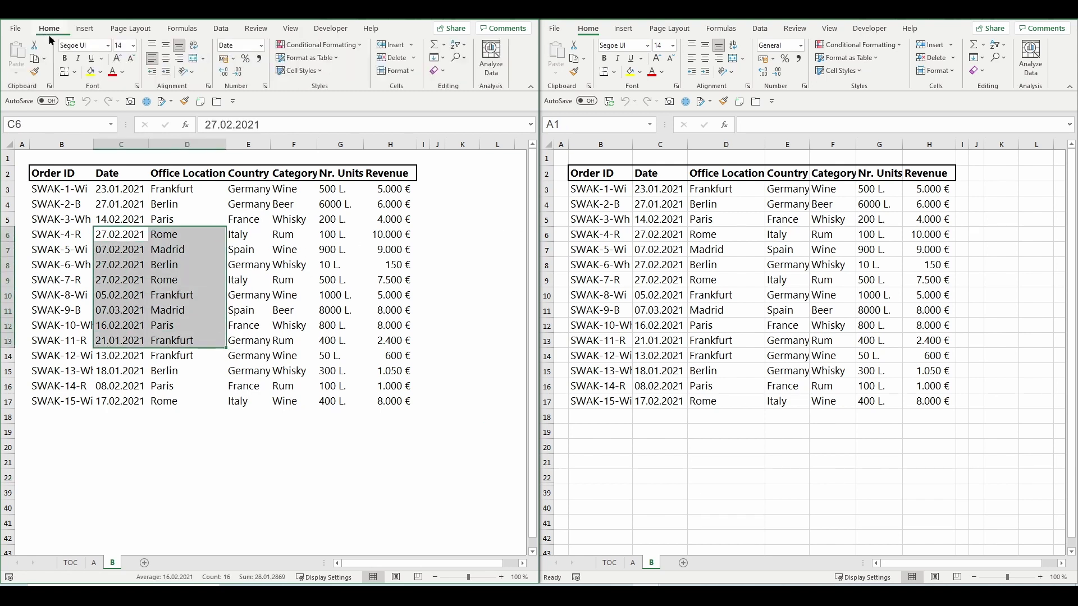
{"action": "left_click", "coordinate": [103, 75]}
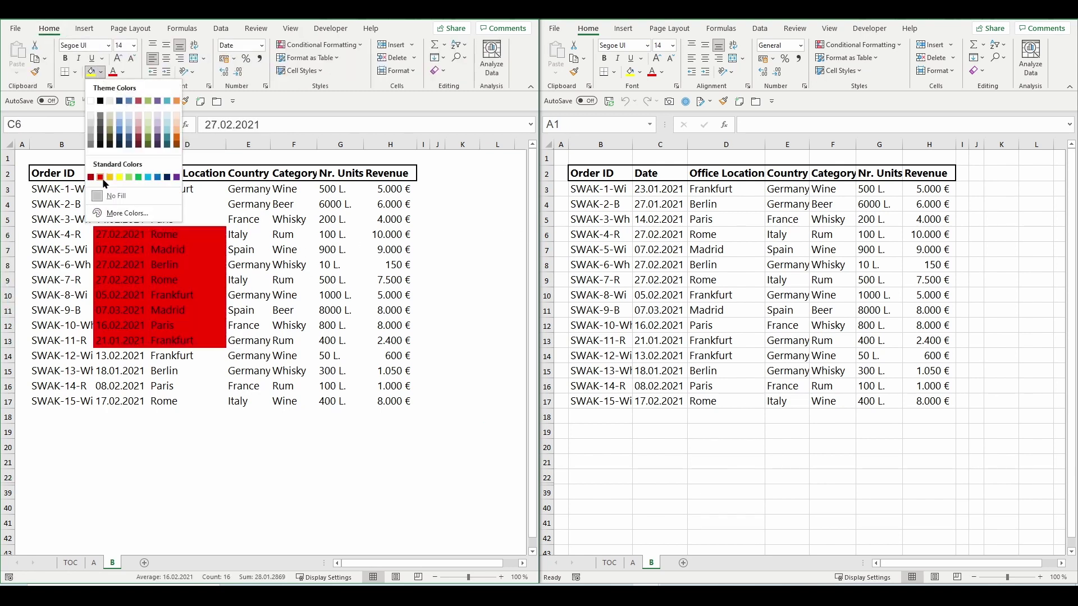
{"action": "left_click", "coordinate": [138, 178]}
{"action": "left_click", "coordinate": [211, 422]}
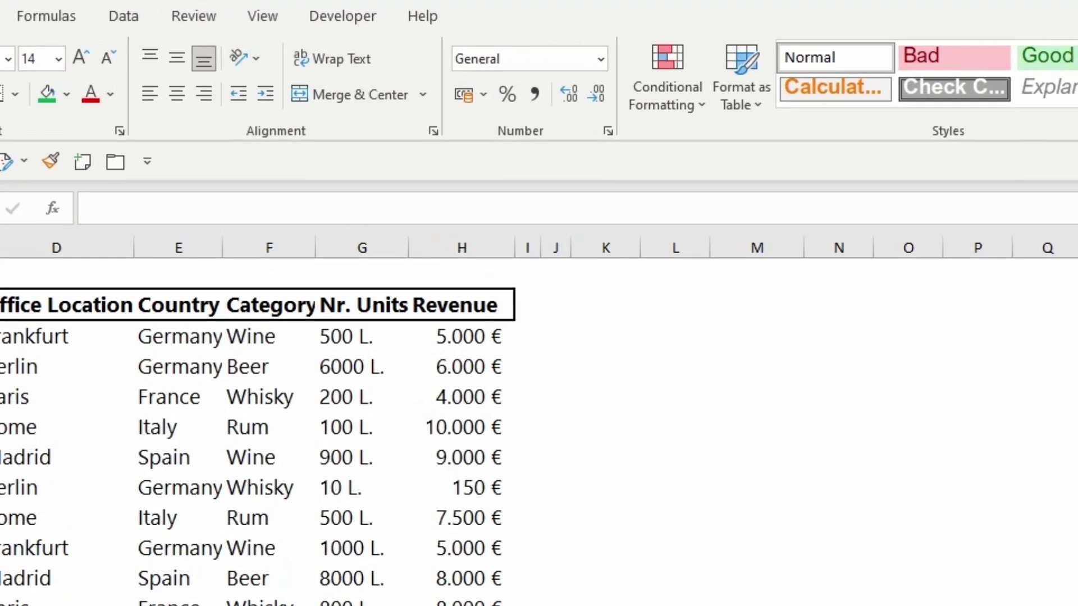
- Show both workbook windows side by side with Synchronous Scrolling turned on
{"action": "left_click", "coordinate": [272, 16]}
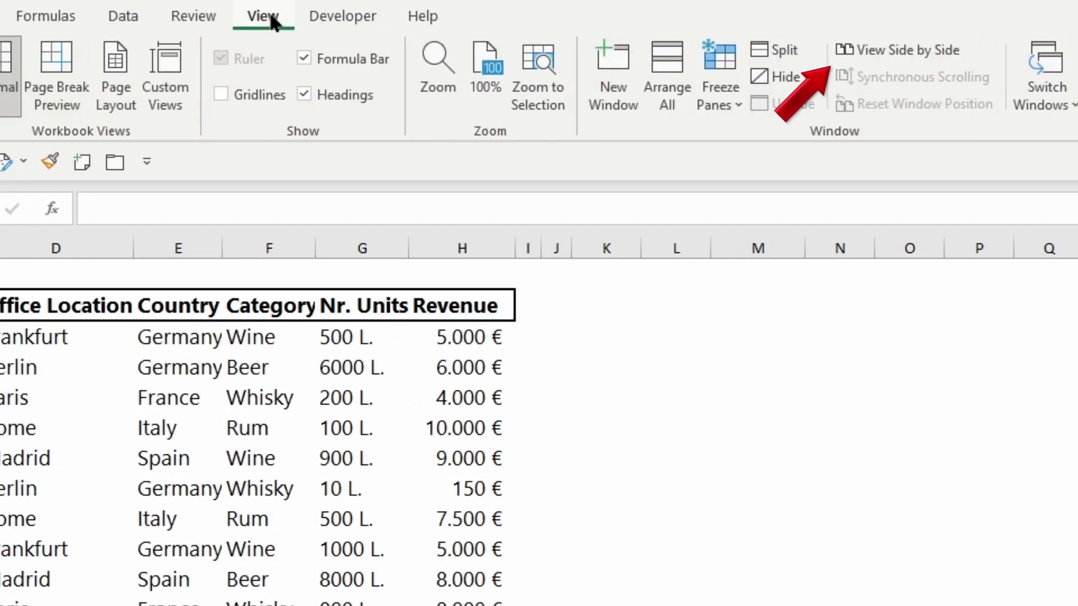
{"action": "left_click", "coordinate": [943, 50]}
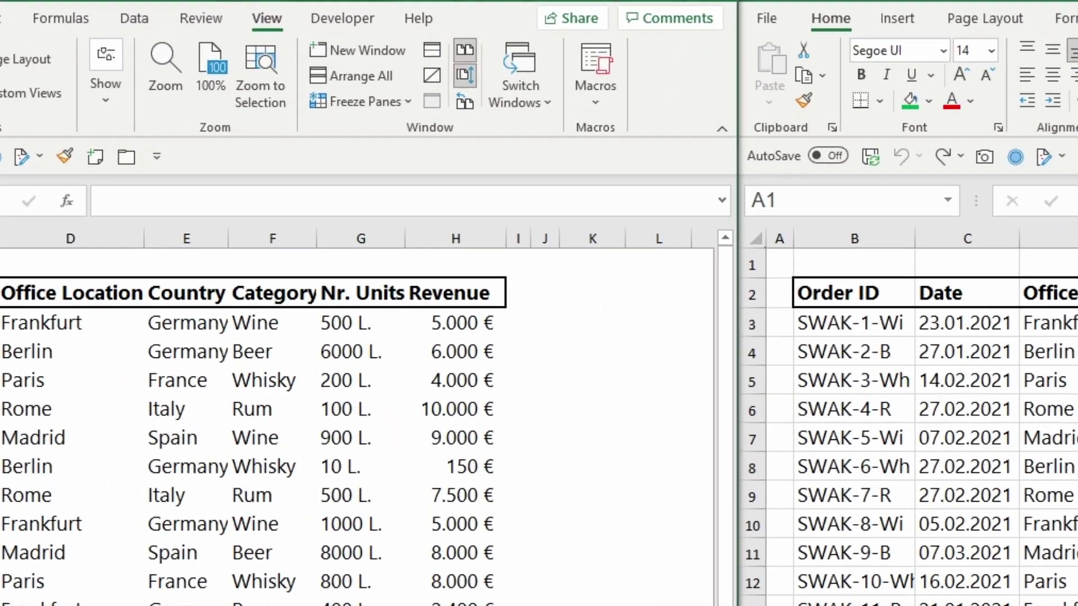
{"action": "scroll", "coordinate": [909, 427], "scroll_direction": "down", "scroll_amount": 3}
{"action": "scroll", "coordinate": [909, 427], "scroll_direction": "up", "scroll_amount": 3}
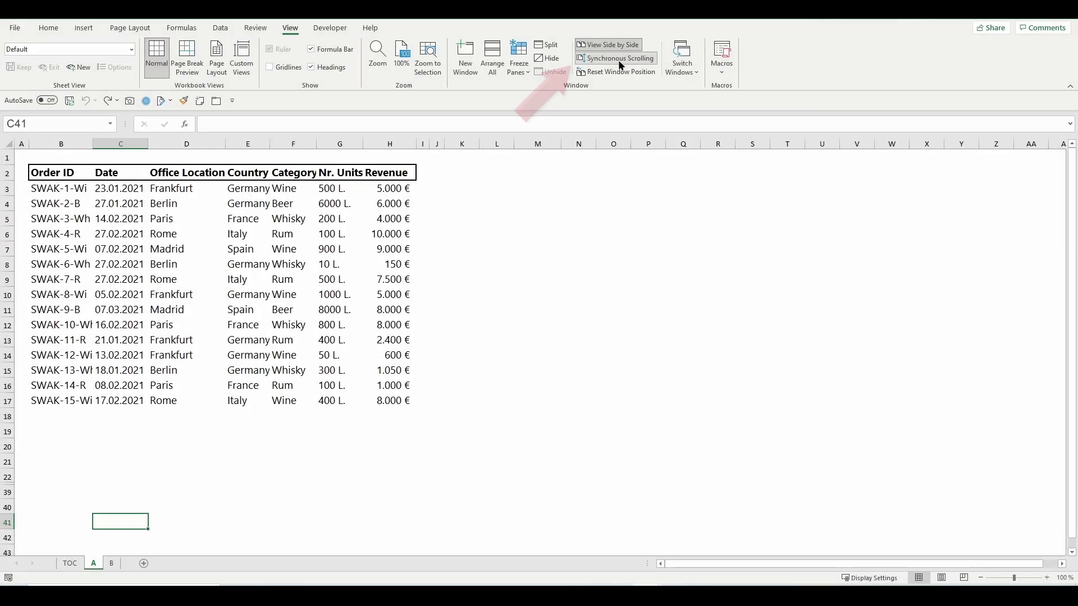
{"action": "left_click", "coordinate": [646, 58]}
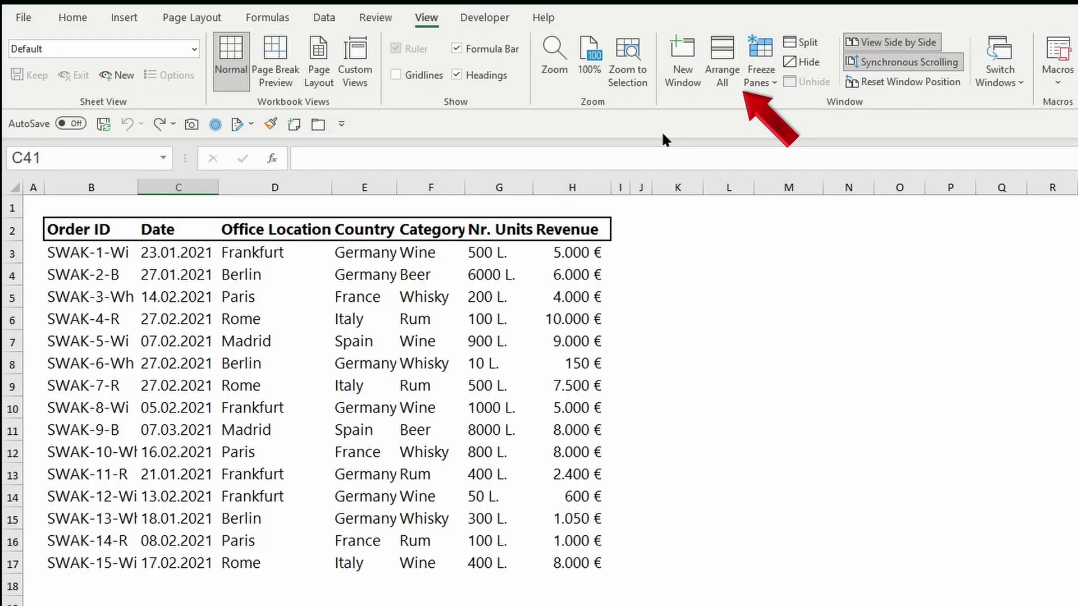
- Stack the two workbook windows horizontally with Arrange All
{"action": "left_click", "coordinate": [708, 86]}
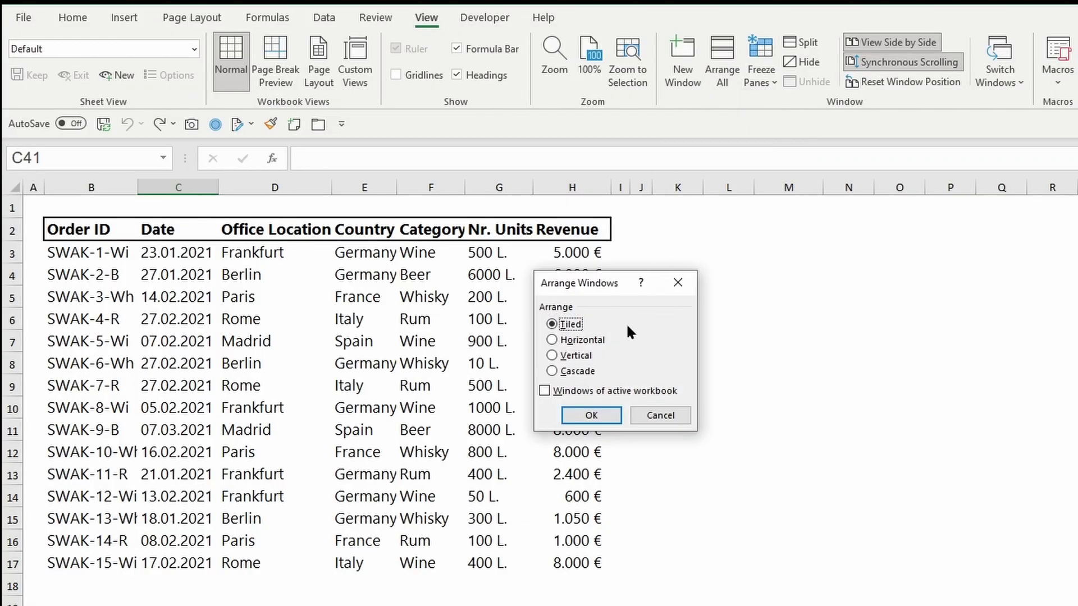
{"action": "left_click", "coordinate": [587, 340]}
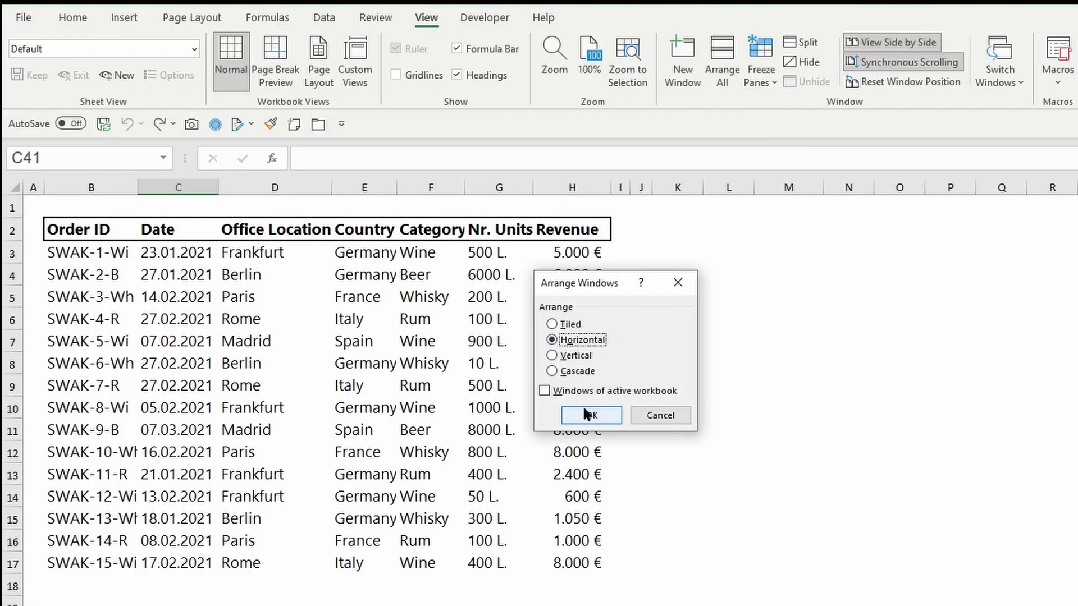
{"action": "left_click", "coordinate": [592, 415]}
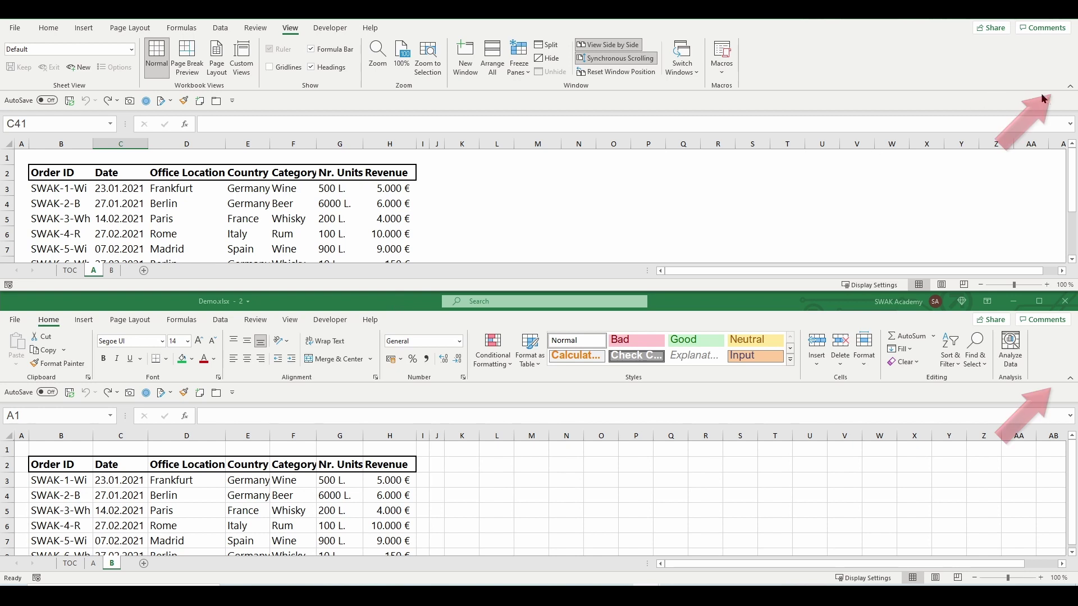
- Collapse the ribbons in both windows to leave more room for rows
{"action": "left_click", "coordinate": [1066, 88]}
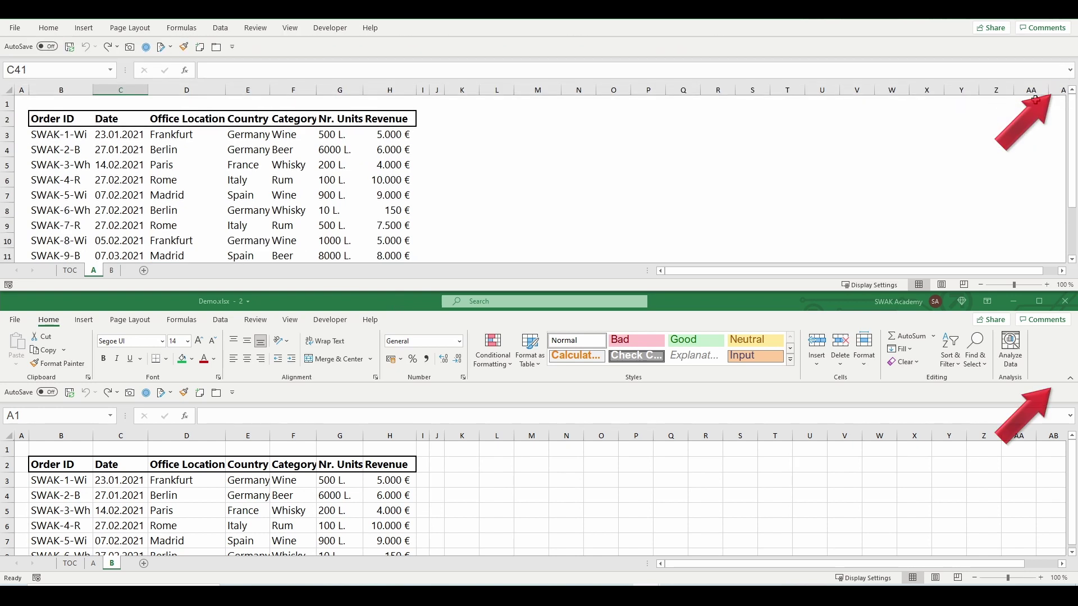
{"action": "left_click", "coordinate": [371, 321]}
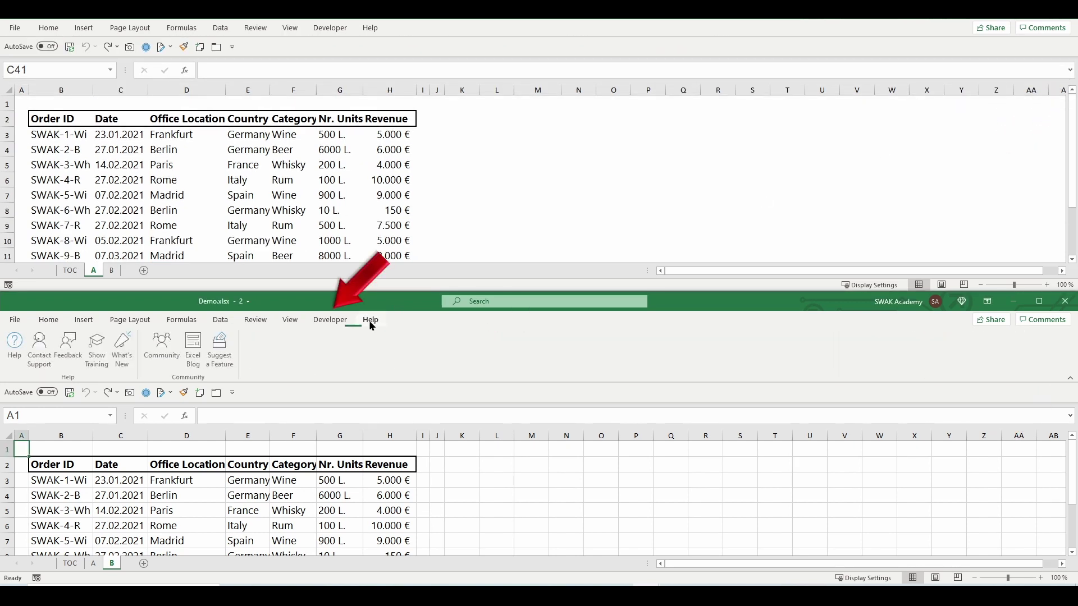
{"action": "double_click", "coordinate": [370, 321]}
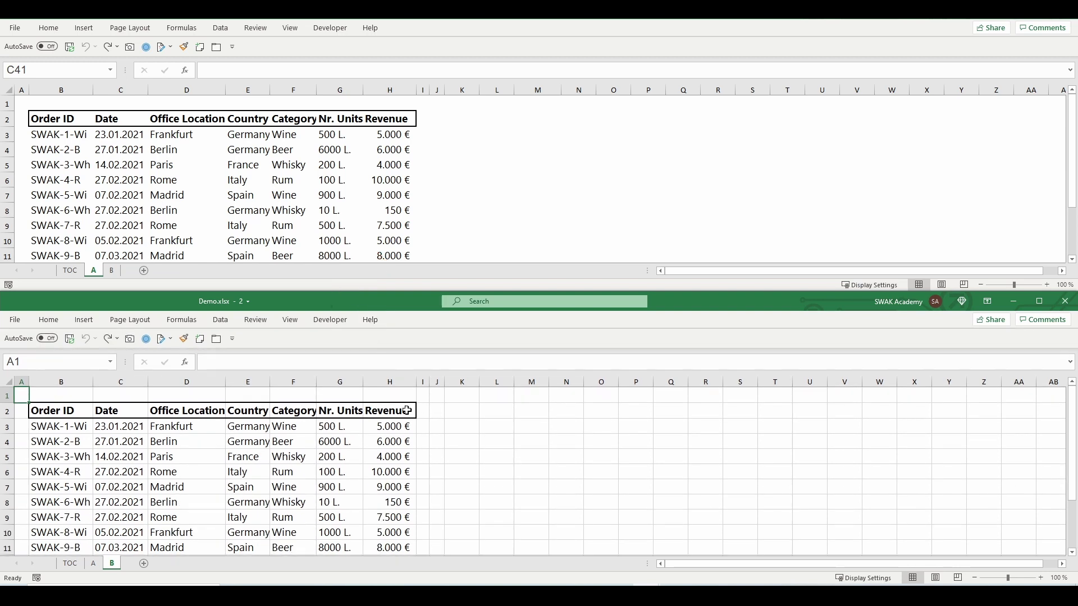
{"action": "scroll", "coordinate": [409, 412], "scroll_direction": "down", "scroll_amount": 3}
{"action": "scroll", "coordinate": [409, 413], "scroll_direction": "up", "scroll_amount": 3}
- Rearrange the two windows vertically, side by side
{"action": "left_click", "coordinate": [289, 321]}
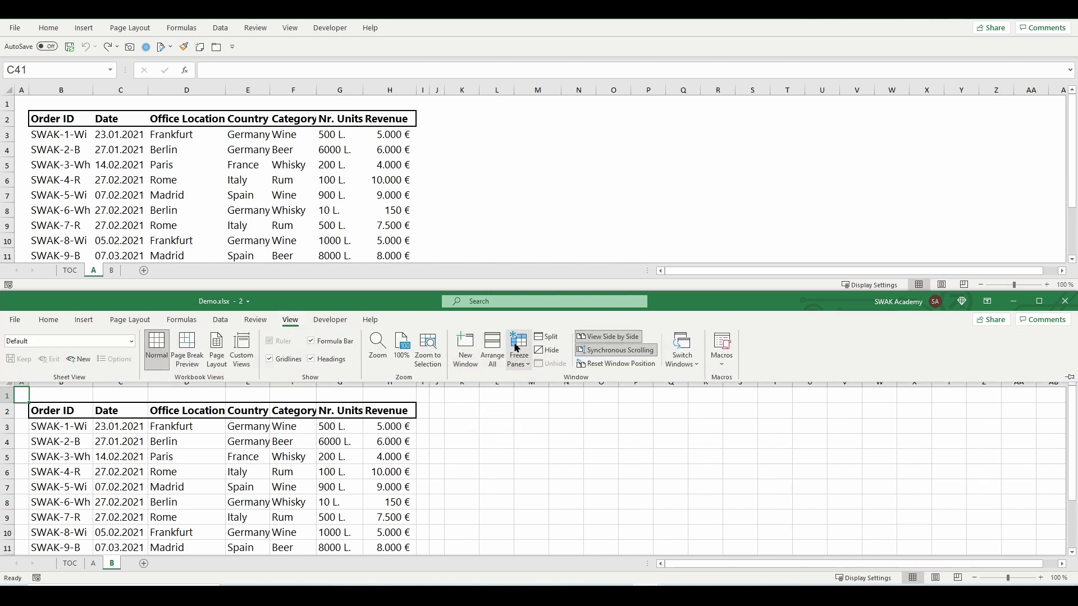
{"action": "left_click", "coordinate": [488, 347]}
{"action": "left_click", "coordinate": [383, 528]}
{"action": "left_click", "coordinate": [403, 568]}
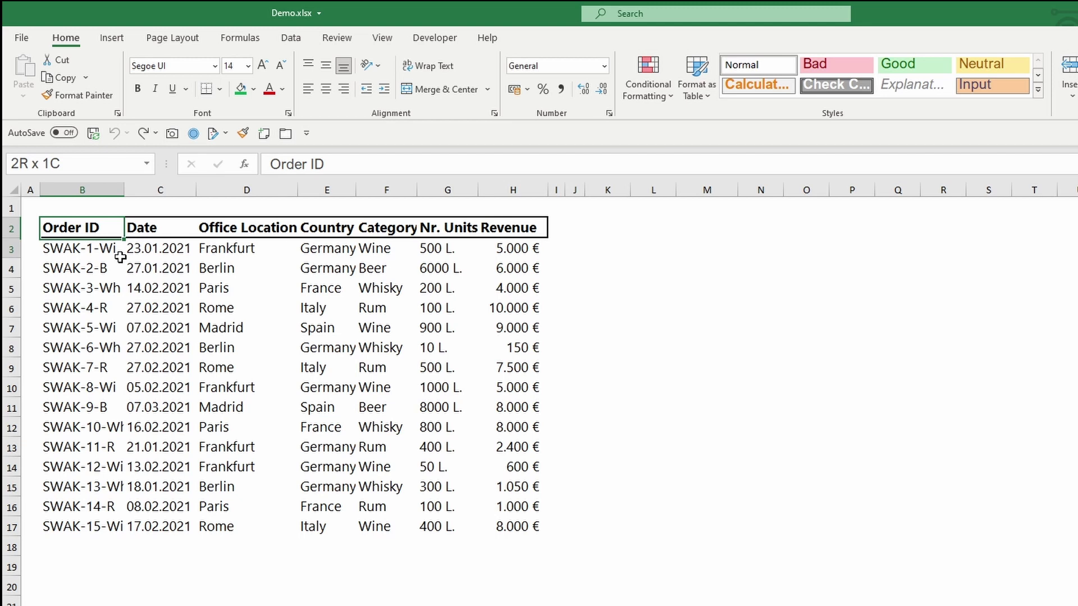
- Select B2:H17 and start a new conditional formatting rule
{"action": "mouse_move", "coordinate": [120, 257]}
{"action": "left_mouse_down"}
{"action": "mouse_move", "coordinate": [387, 351]}
{"action": "mouse_move", "coordinate": [519, 466]}
{"action": "mouse_move", "coordinate": [522, 517]}
{"action": "left_mouse_up"}
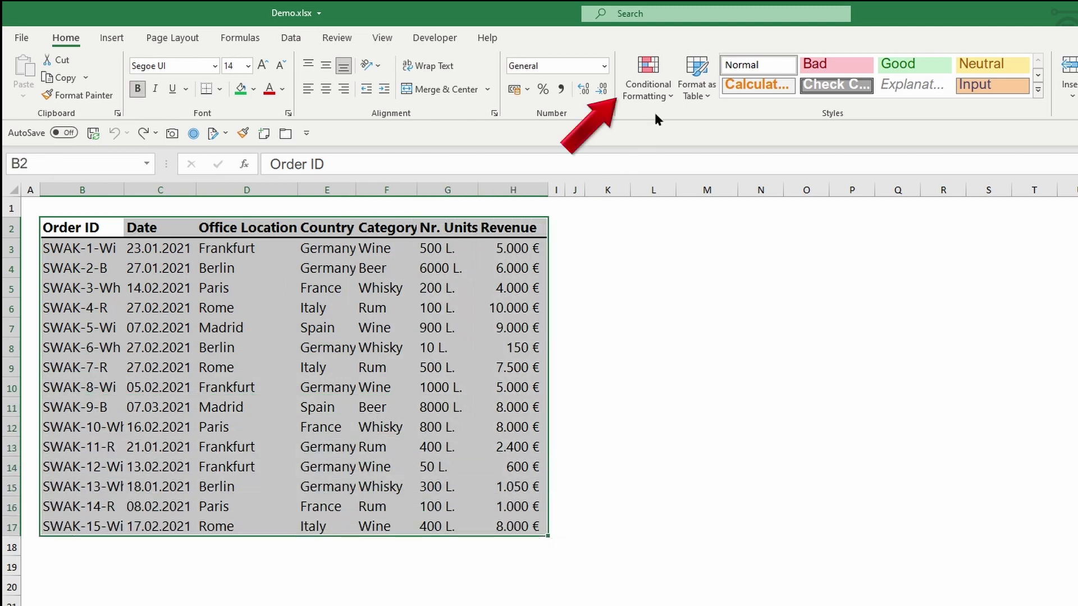
{"action": "left_click", "coordinate": [663, 97]}
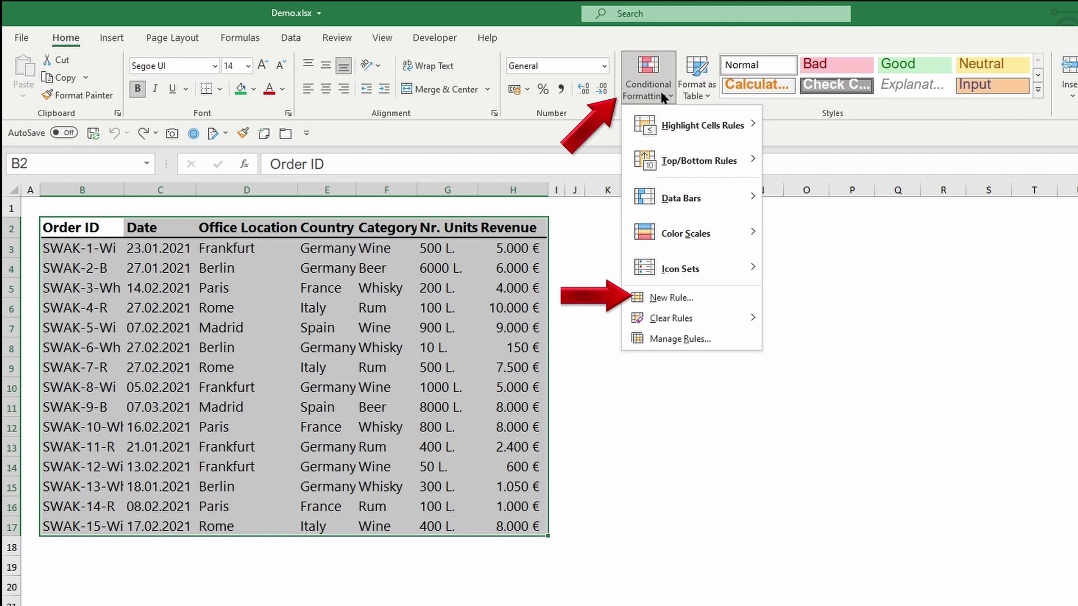
{"action": "left_click", "coordinate": [715, 294]}
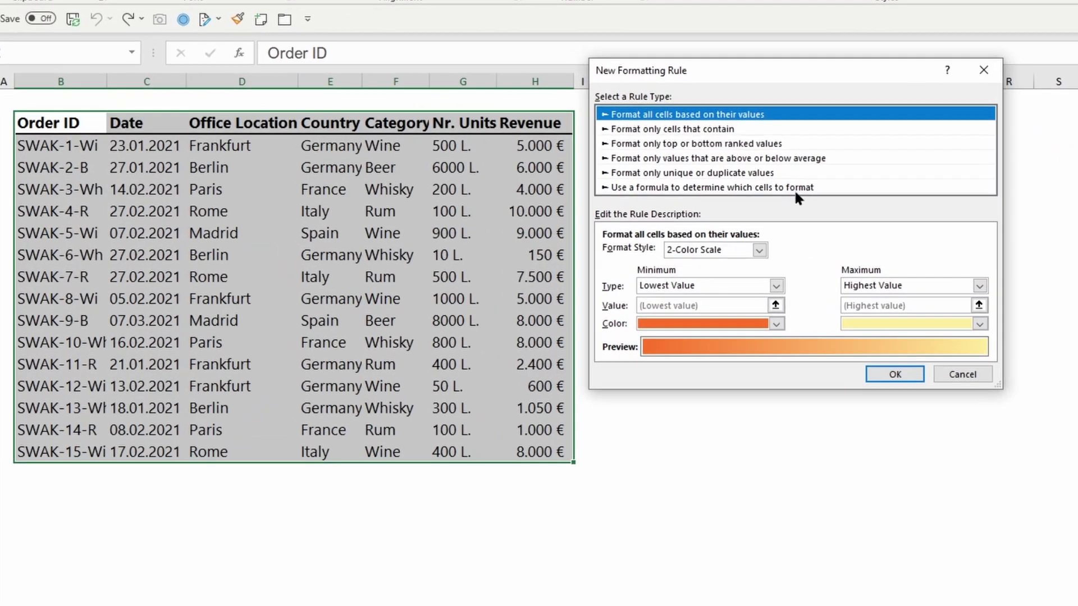
- Build the formula-based rule =$B$2<>B!$B$2, comparing B2 on sheets A and B
{"action": "left_click", "coordinate": [796, 189]}
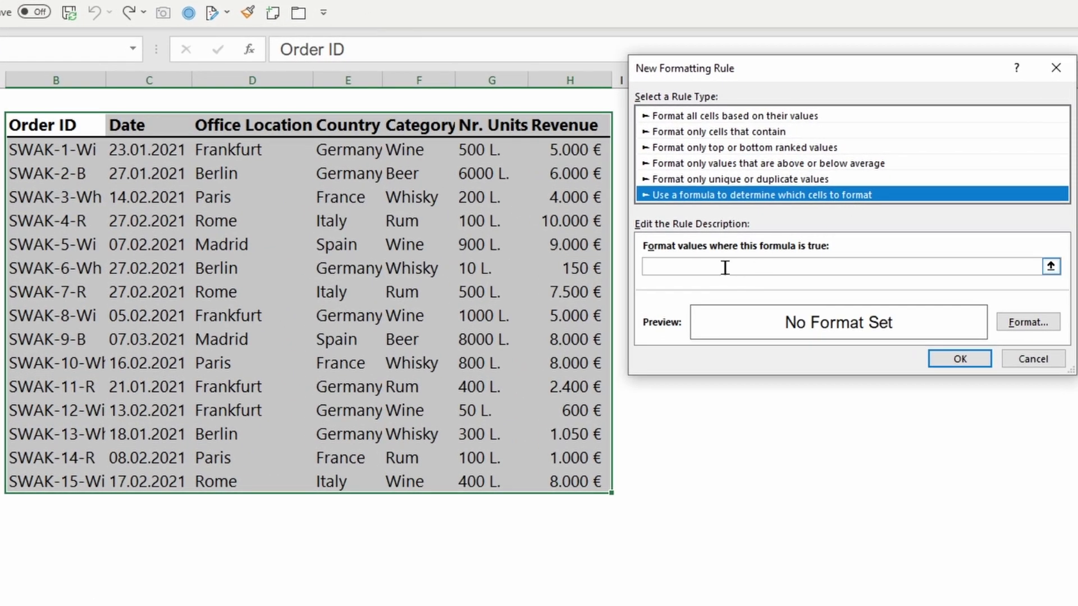
{"action": "left_click", "coordinate": [724, 268]}
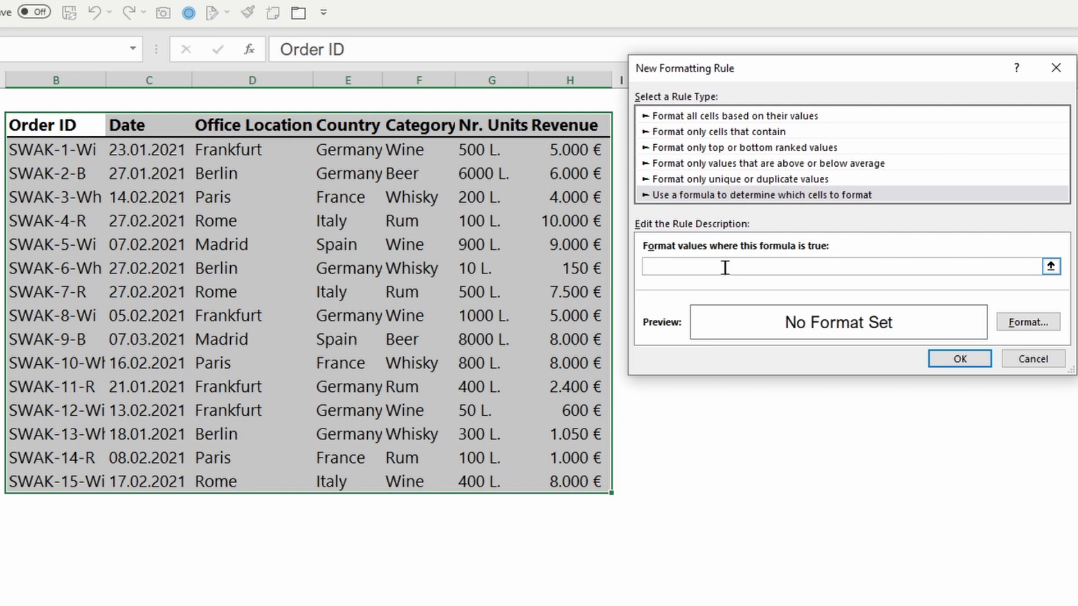
{"action": "type", "text": "="}
{"action": "left_click", "coordinate": [69, 127]}
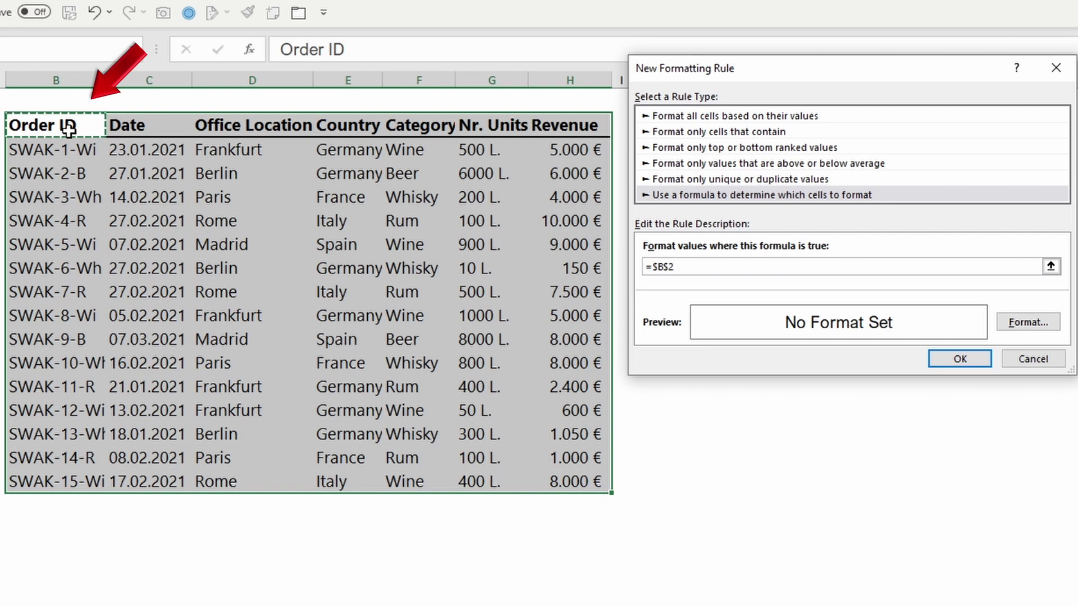
{"action": "type", "text": "<"}
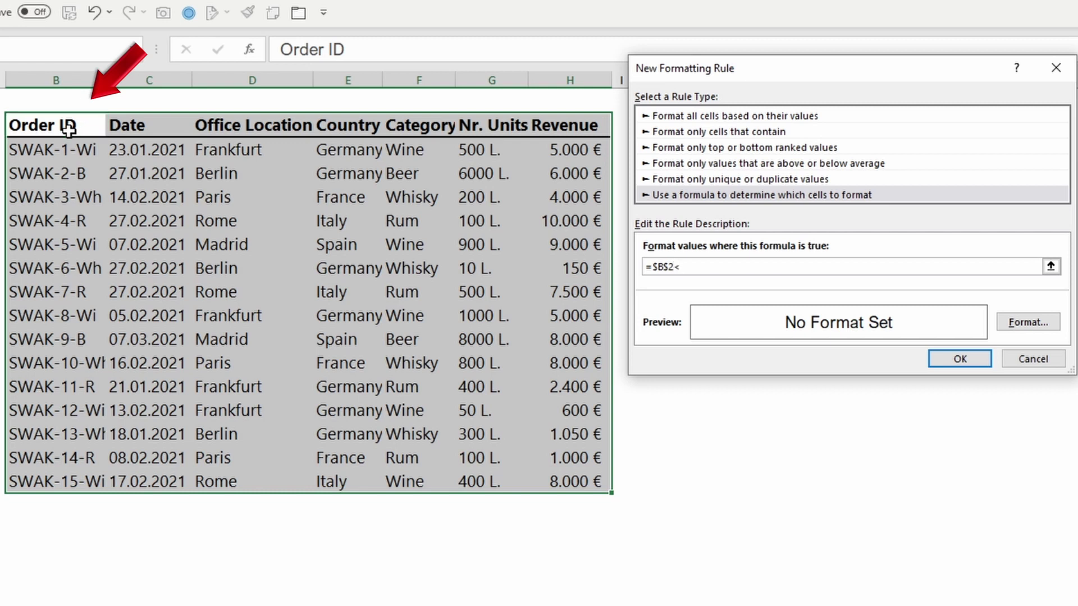
{"action": "type", "text": ">"}
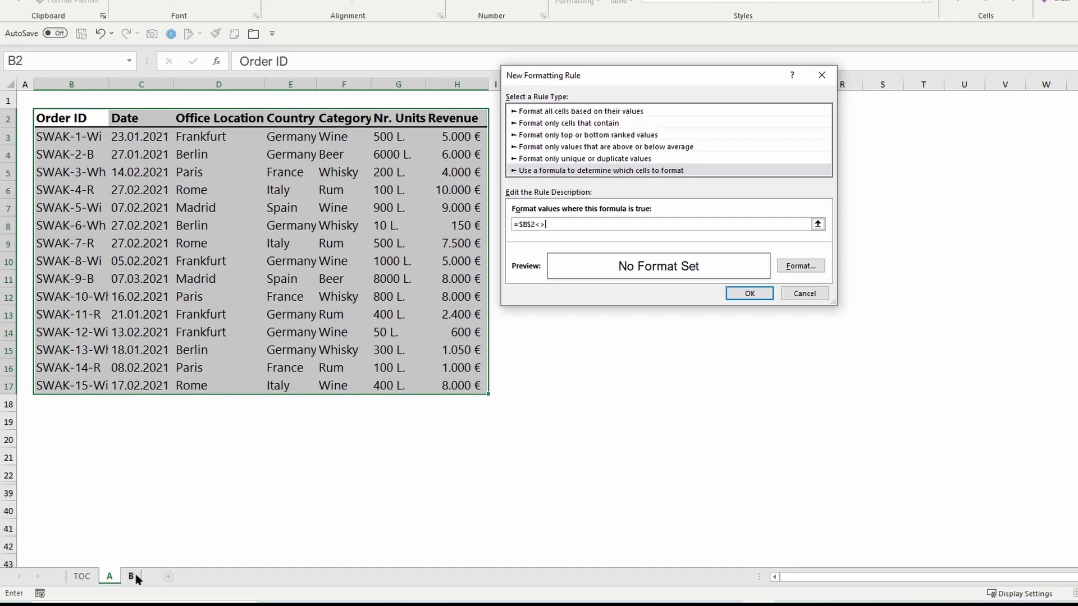
{"action": "left_click", "coordinate": [131, 576]}
{"action": "left_click", "coordinate": [45, 118]}
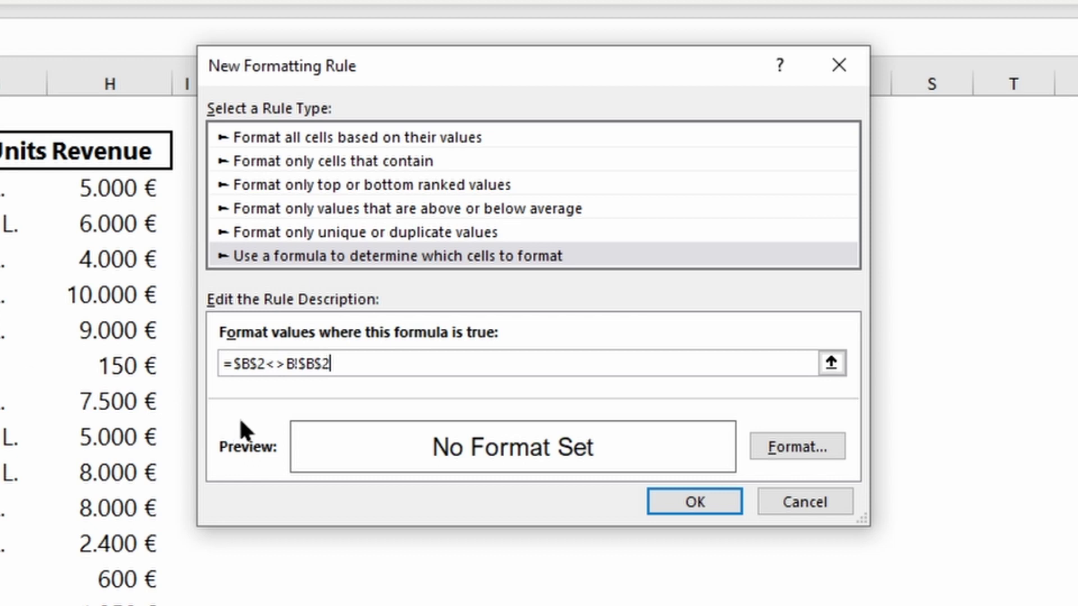
- Make both references relative so the formula reads =B2<>B!B2
{"action": "left_click", "coordinate": [257, 364]}
{"action": "key", "text": "F4"}
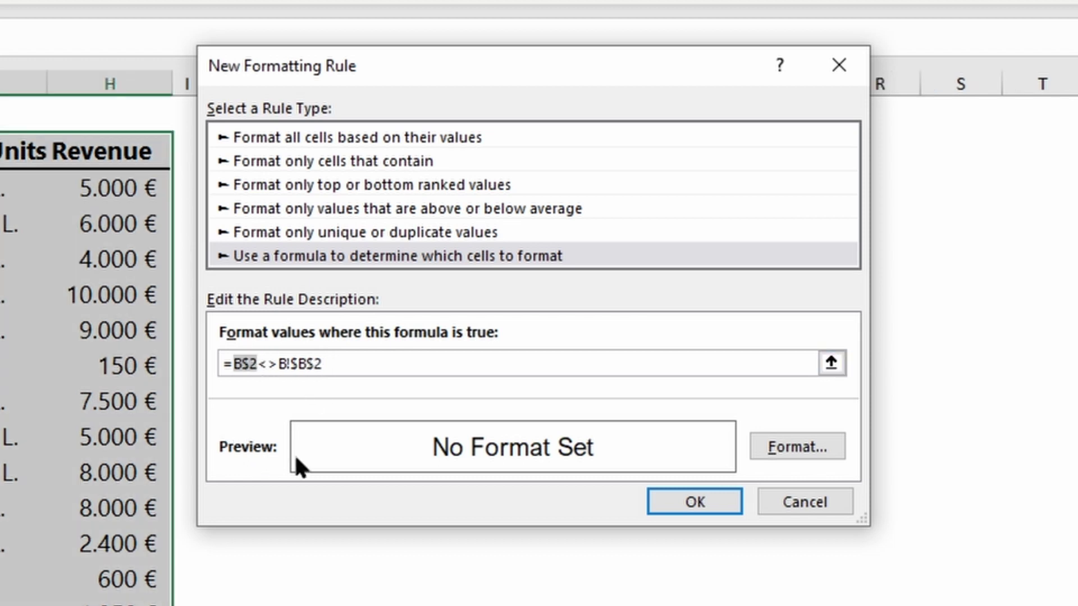
{"action": "key", "text": "F4"}
{"action": "key", "text": "F4"}
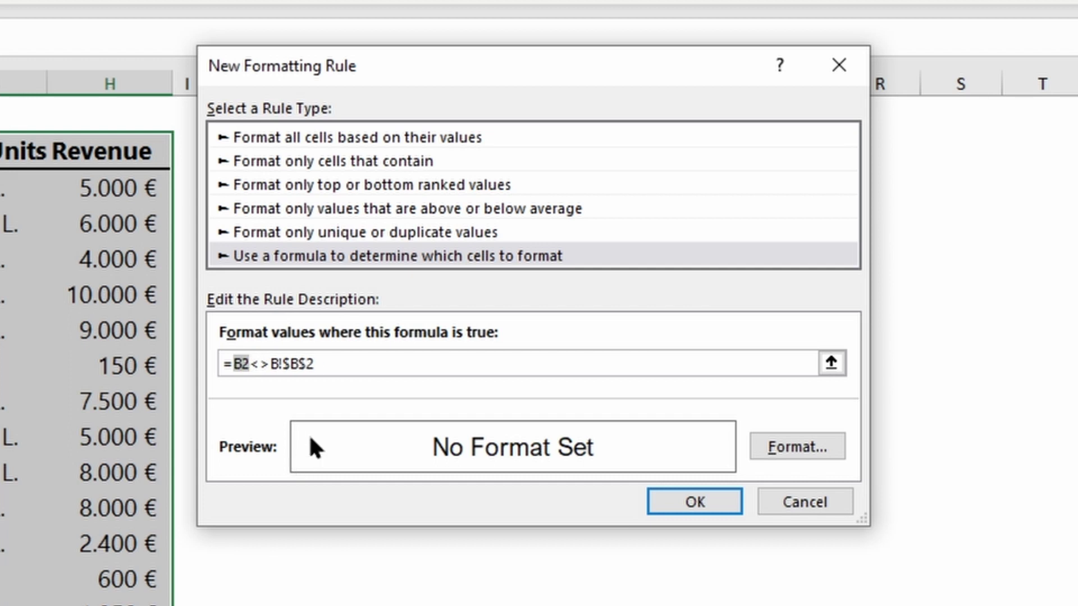
{"action": "key", "text": "F4"}
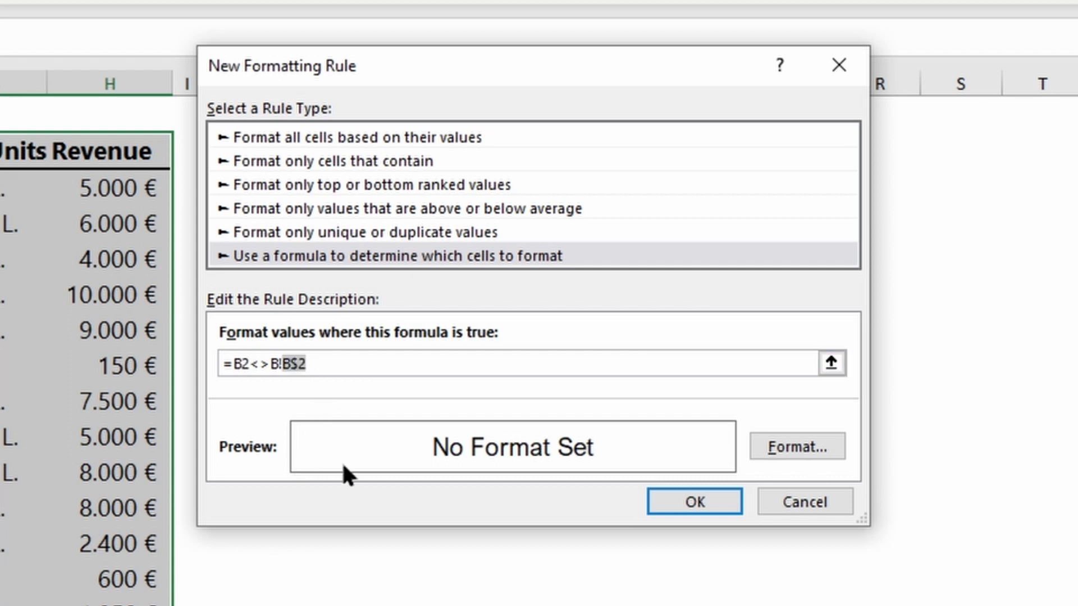
{"action": "key", "text": "F4"}
{"action": "key", "text": "F4"}
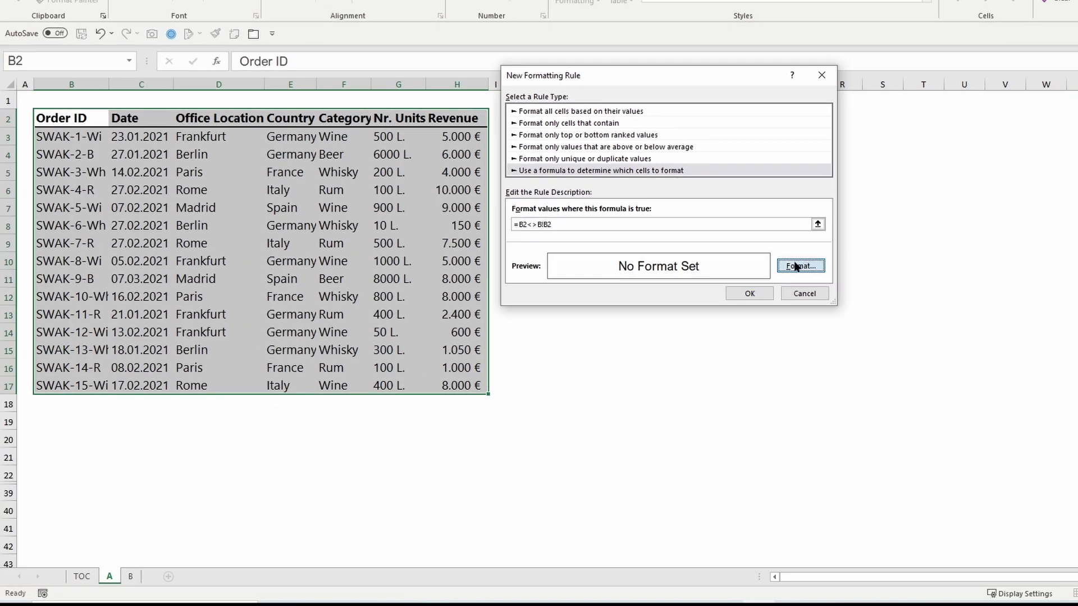
- Give the rule a gold fill and apply it to the table
{"action": "left_click", "coordinate": [800, 266]}
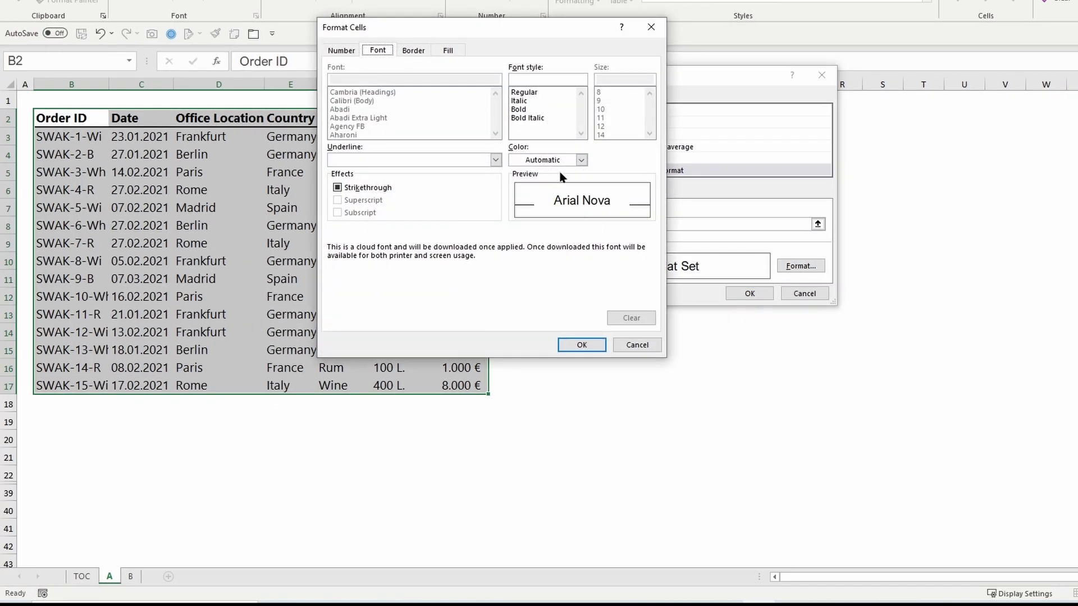
{"action": "left_click", "coordinate": [448, 51]}
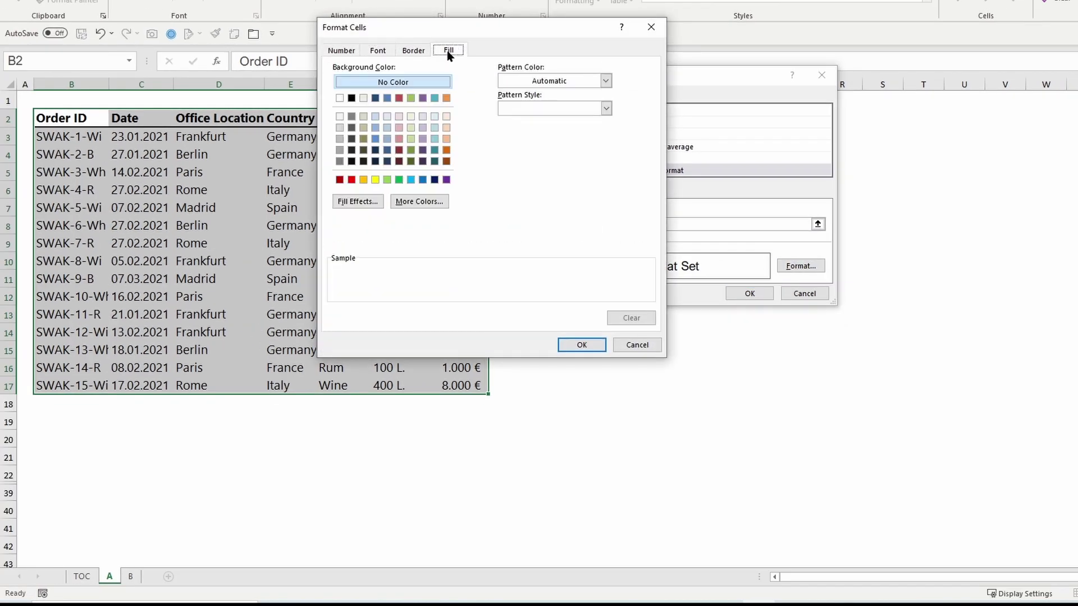
{"action": "left_click", "coordinate": [364, 180]}
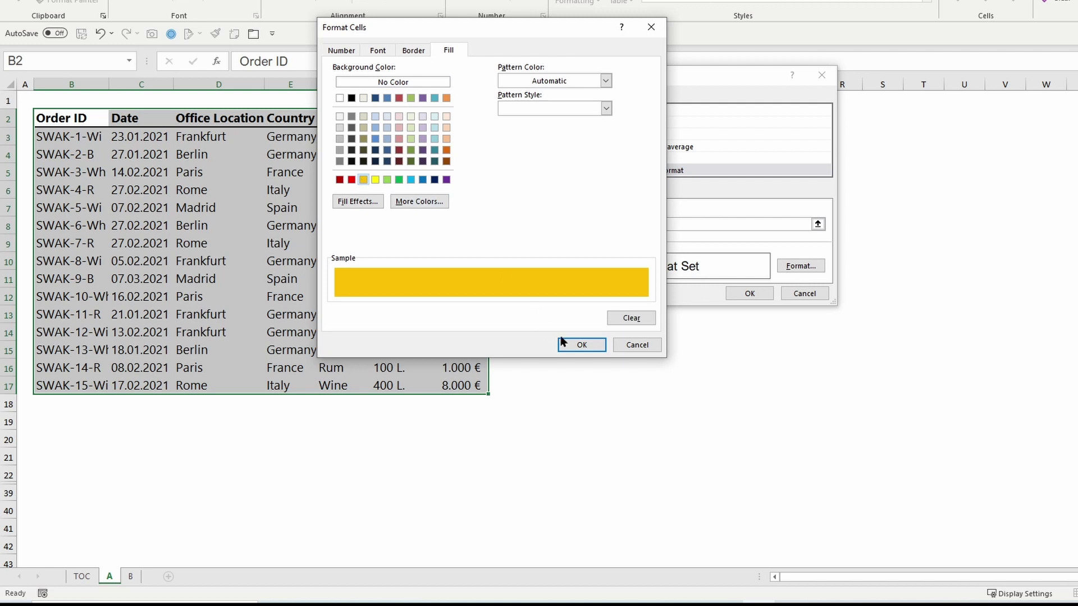
{"action": "left_click", "coordinate": [580, 344]}
{"action": "left_click", "coordinate": [749, 293]}
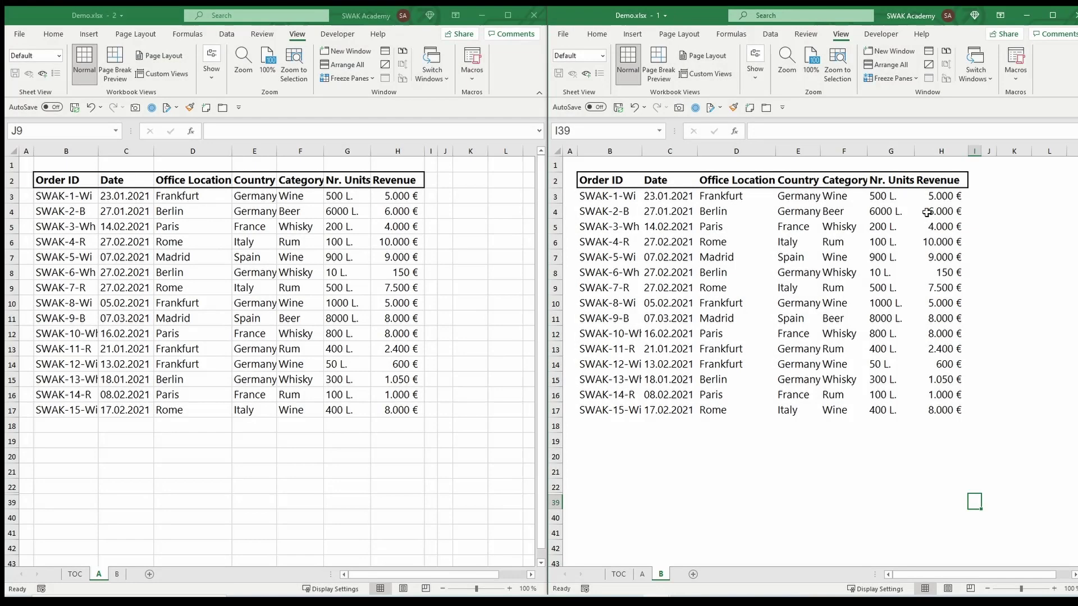
{"action": "left_click", "coordinate": [938, 196]}
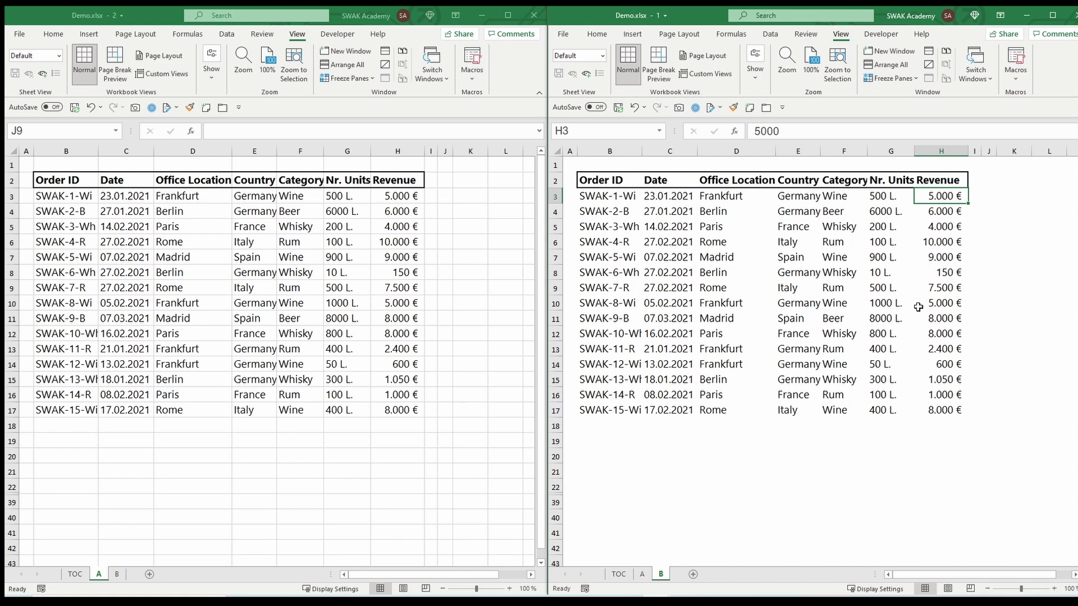
- Enter 1 into H3, E6, E10 and B11 on sheet B
{"action": "type", "text": "1"}
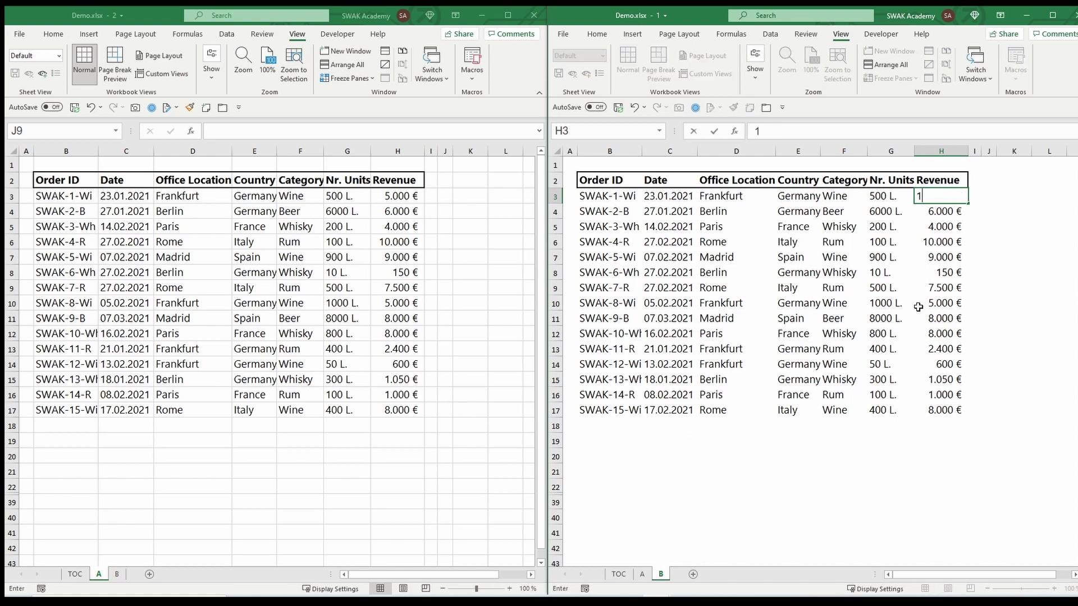
{"action": "key", "text": "Return"}
{"action": "key", "text": "Left"}
{"action": "key", "text": "Left"}
{"action": "key", "text": "Left"}
{"action": "key", "text": "Down"}
{"action": "key", "text": "Down"}
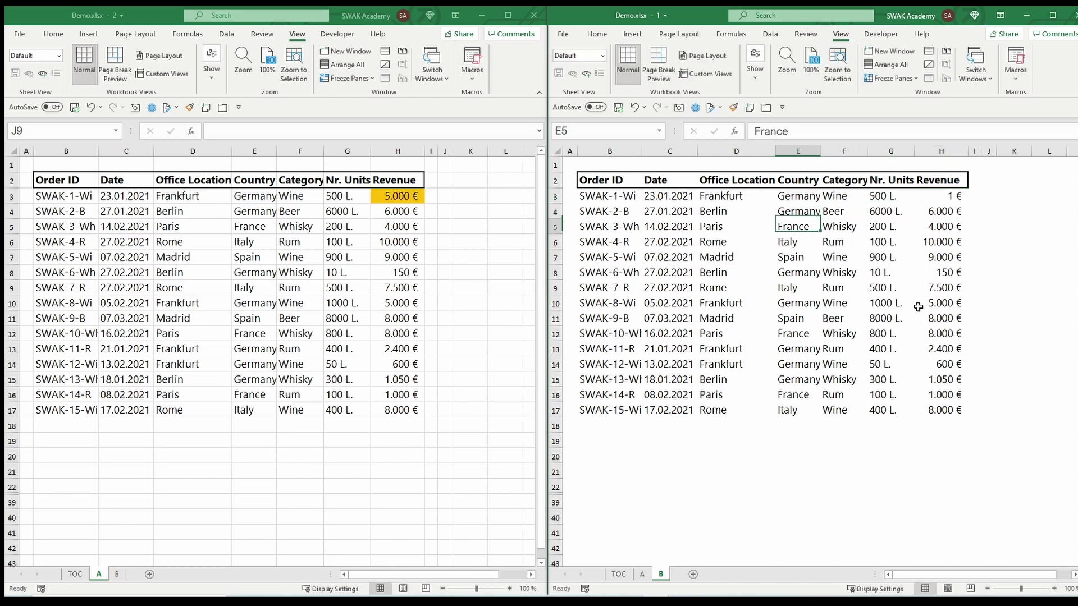
{"action": "type", "text": "1"}
{"action": "key", "text": "Return"}
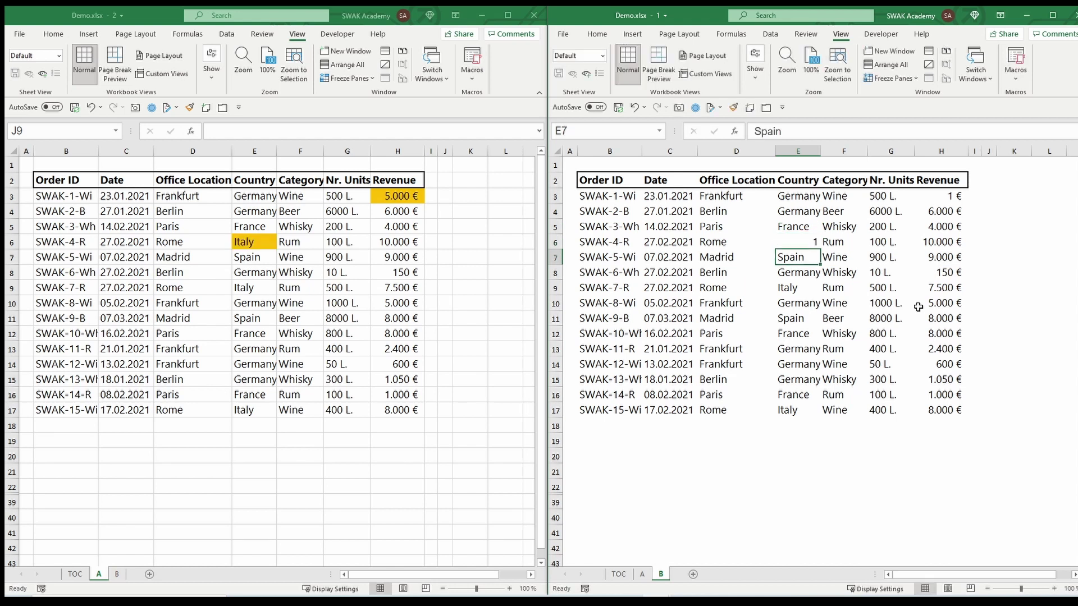
{"action": "key", "text": "Down"}
{"action": "key", "text": "Down"}
{"action": "key", "text": "Down"}
{"action": "type", "text": "1"}
{"action": "key", "text": "Return"}
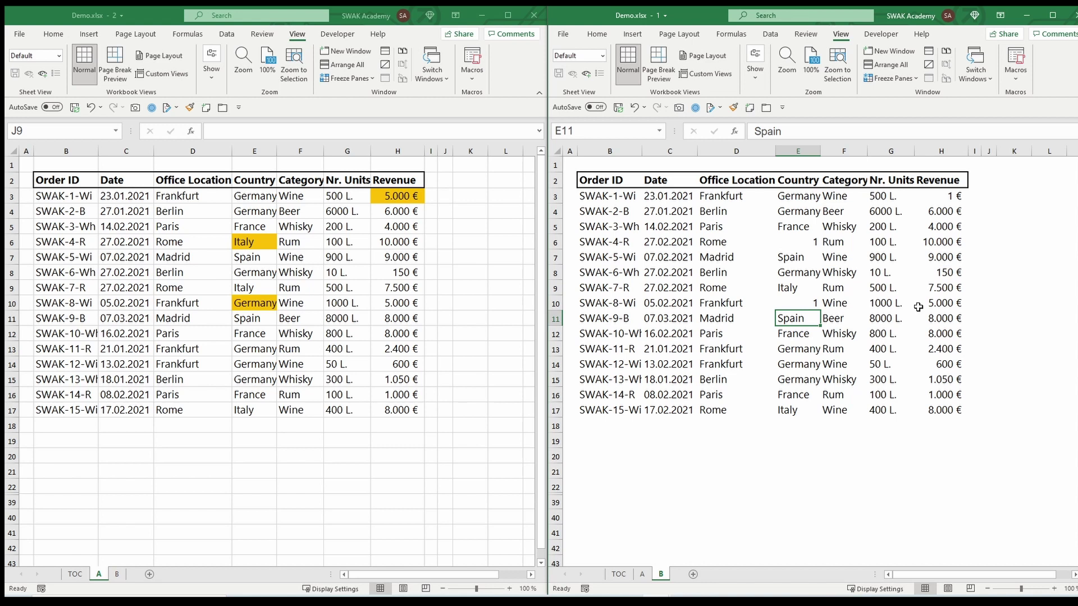
{"action": "key", "text": "Left"}
{"action": "key", "text": "Left"}
{"action": "key", "text": "Left"}
{"action": "type", "text": "1"}
{"action": "key", "text": "Return"}
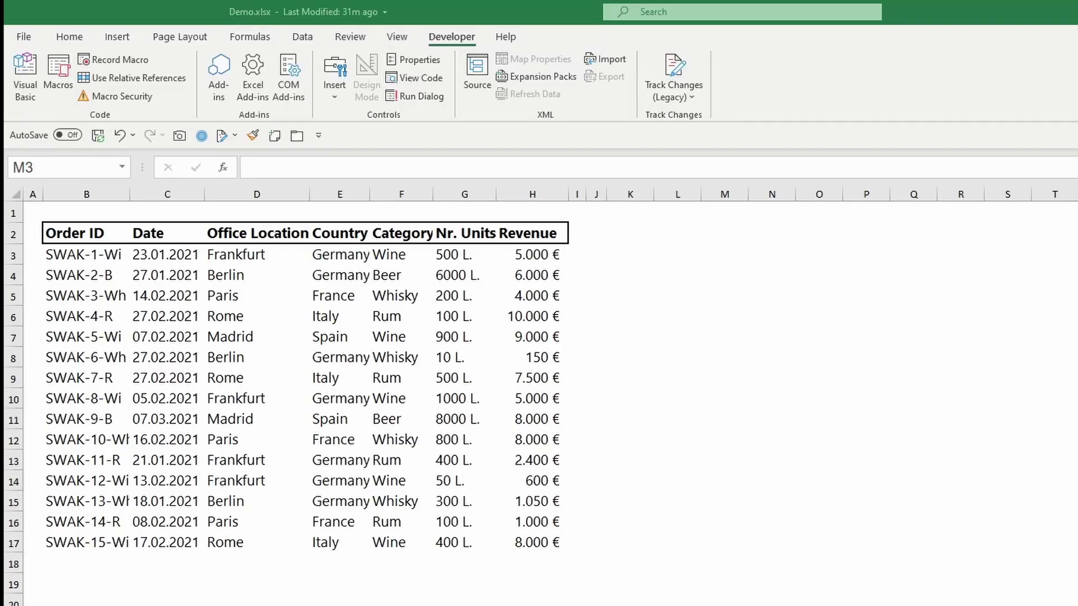
- Select the header row and turn on AutoFilter with Ctrl+Shift+L
{"action": "left_click", "coordinate": [724, 254]}
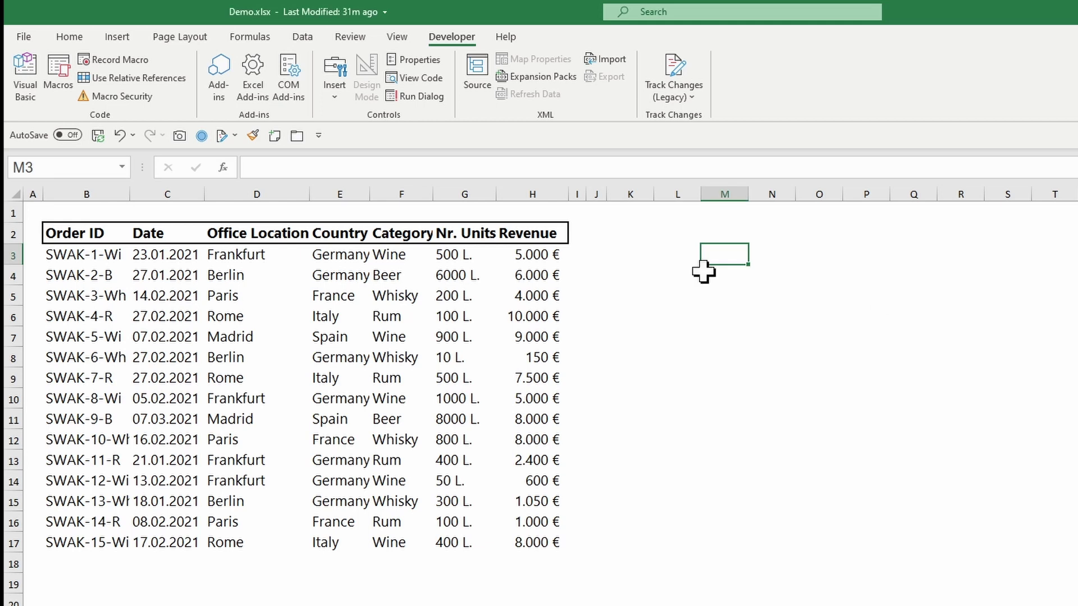
{"action": "left_click_drag", "start_coordinate": [65, 232], "coordinate": [555, 224]}
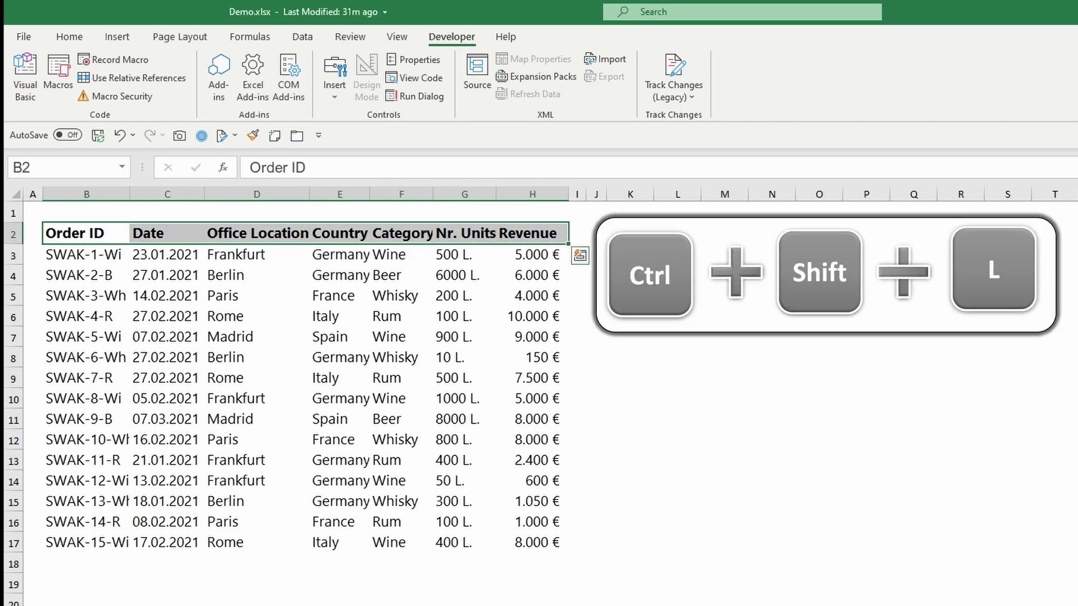
{"action": "key", "text": "ctrl+shift+l"}
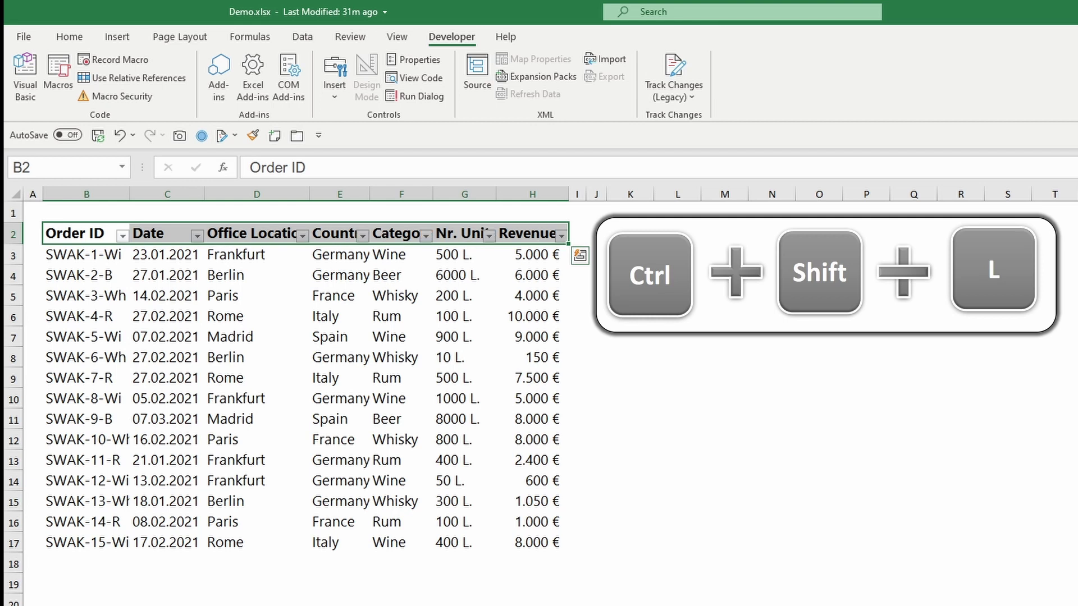
{"action": "left_click", "coordinate": [630, 296]}
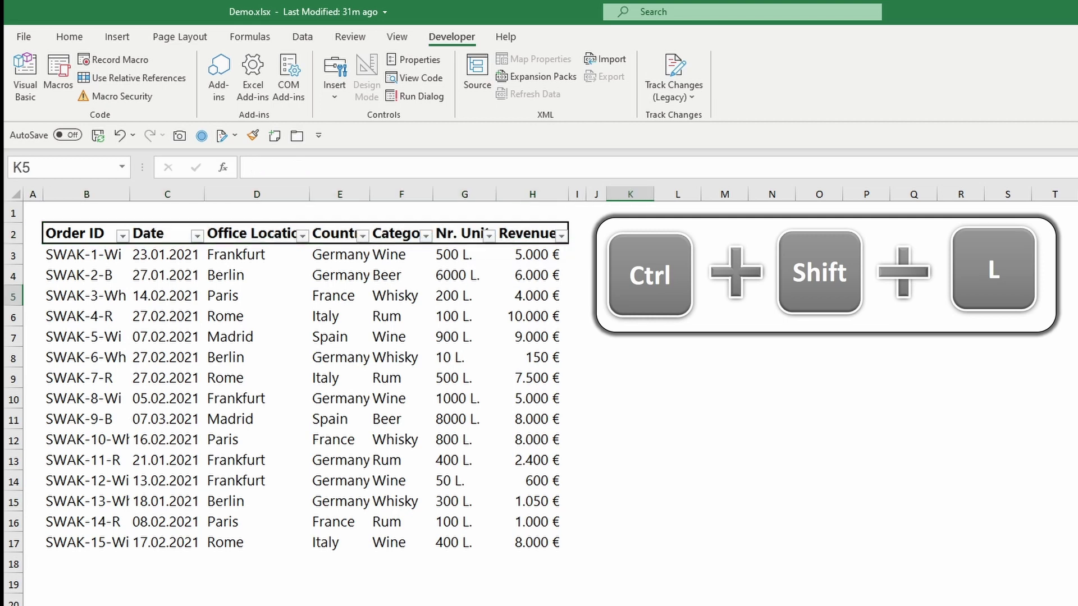
- Open the Order ID and Date filter dropdowns
{"action": "left_click", "coordinate": [123, 237]}
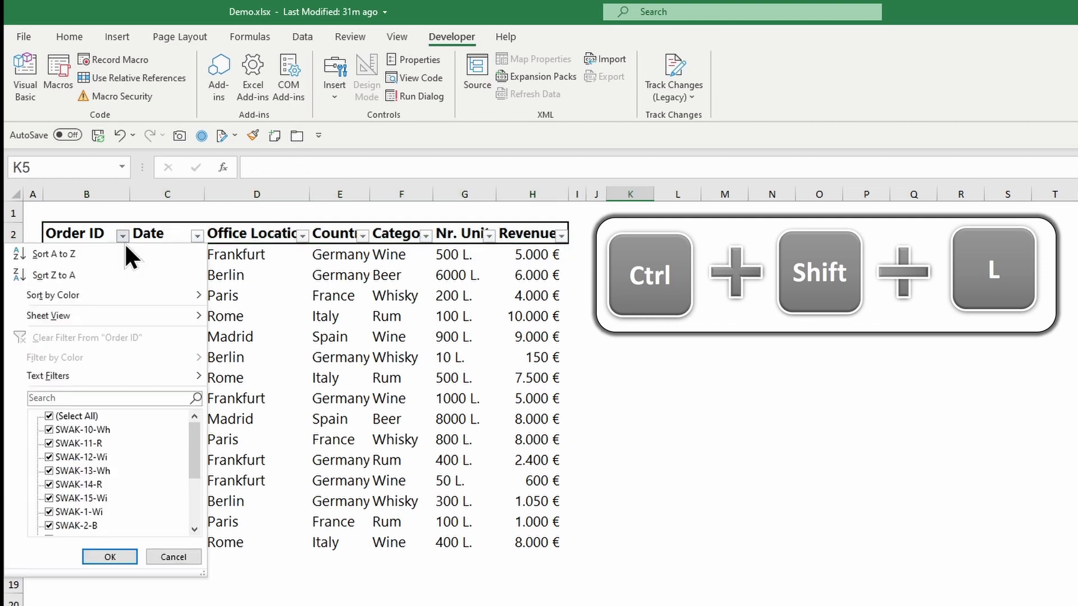
{"action": "left_click", "coordinate": [196, 236]}
{"action": "left_click", "coordinate": [196, 236]}
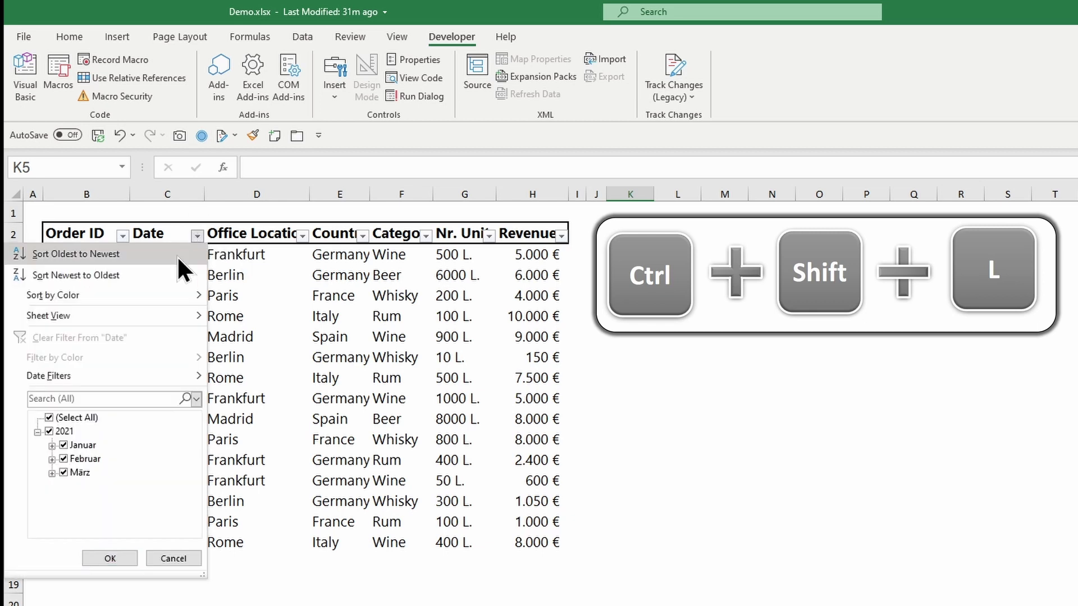